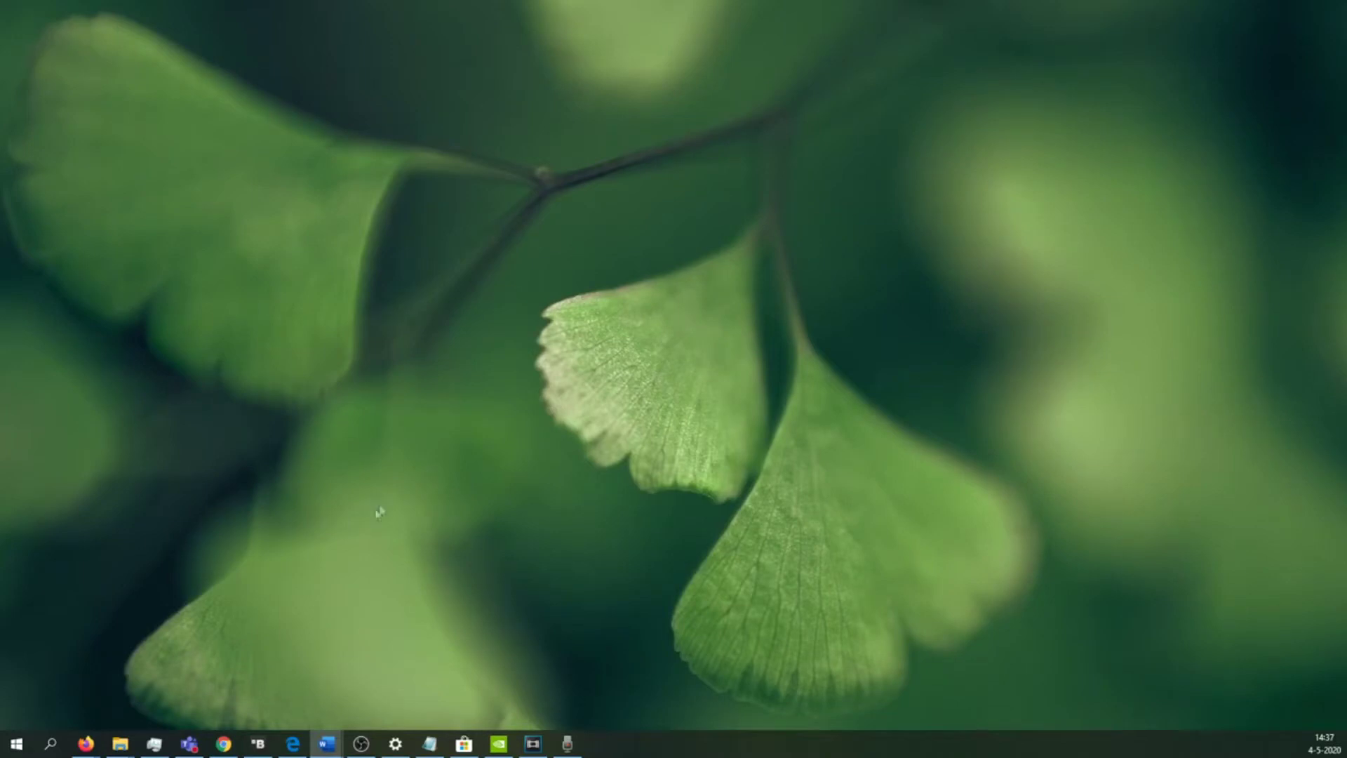
Bring up the Win+X power-user menu from the Start button
{"action": "right_click", "coordinate": [15, 744]}
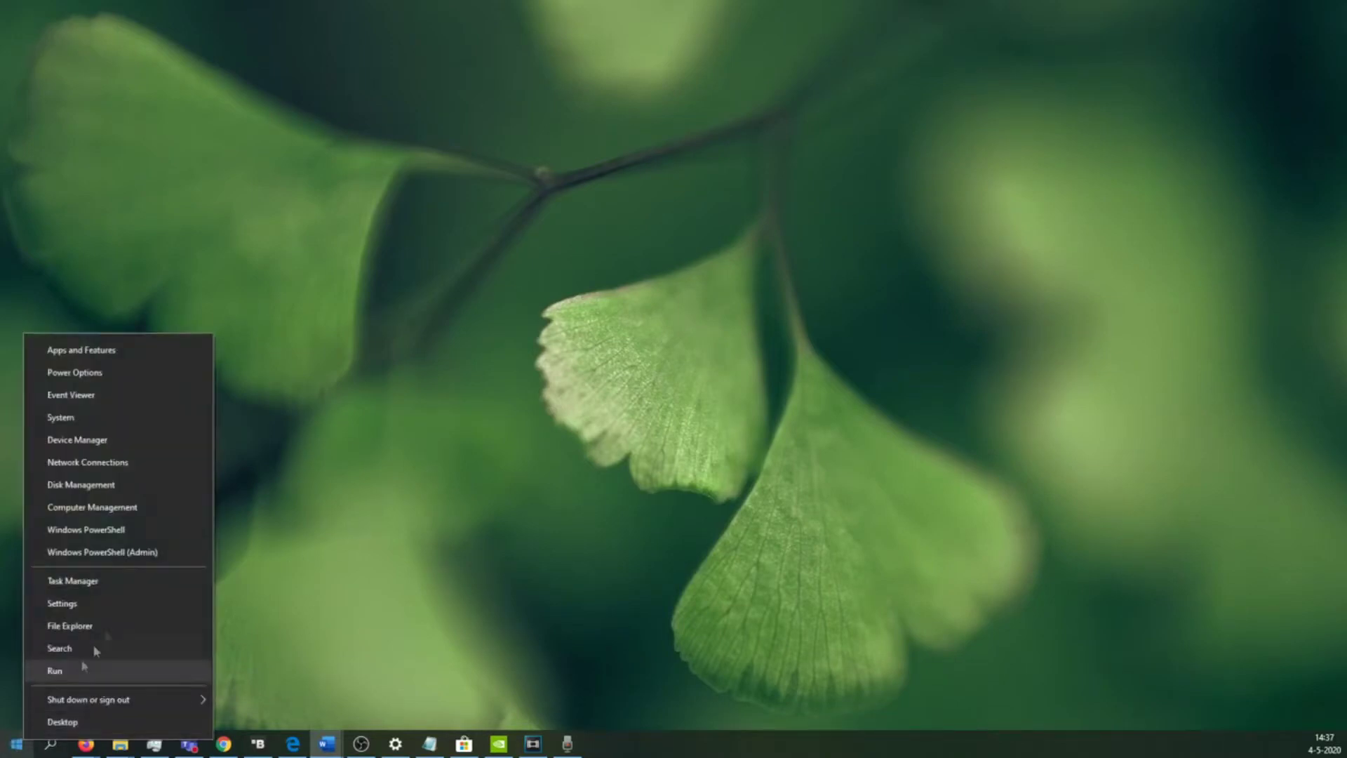
In Apps & features, reveal the Modify/Uninstall options for NVIDIA Graphics Driver 445.87
{"action": "left_click", "coordinate": [120, 356]}
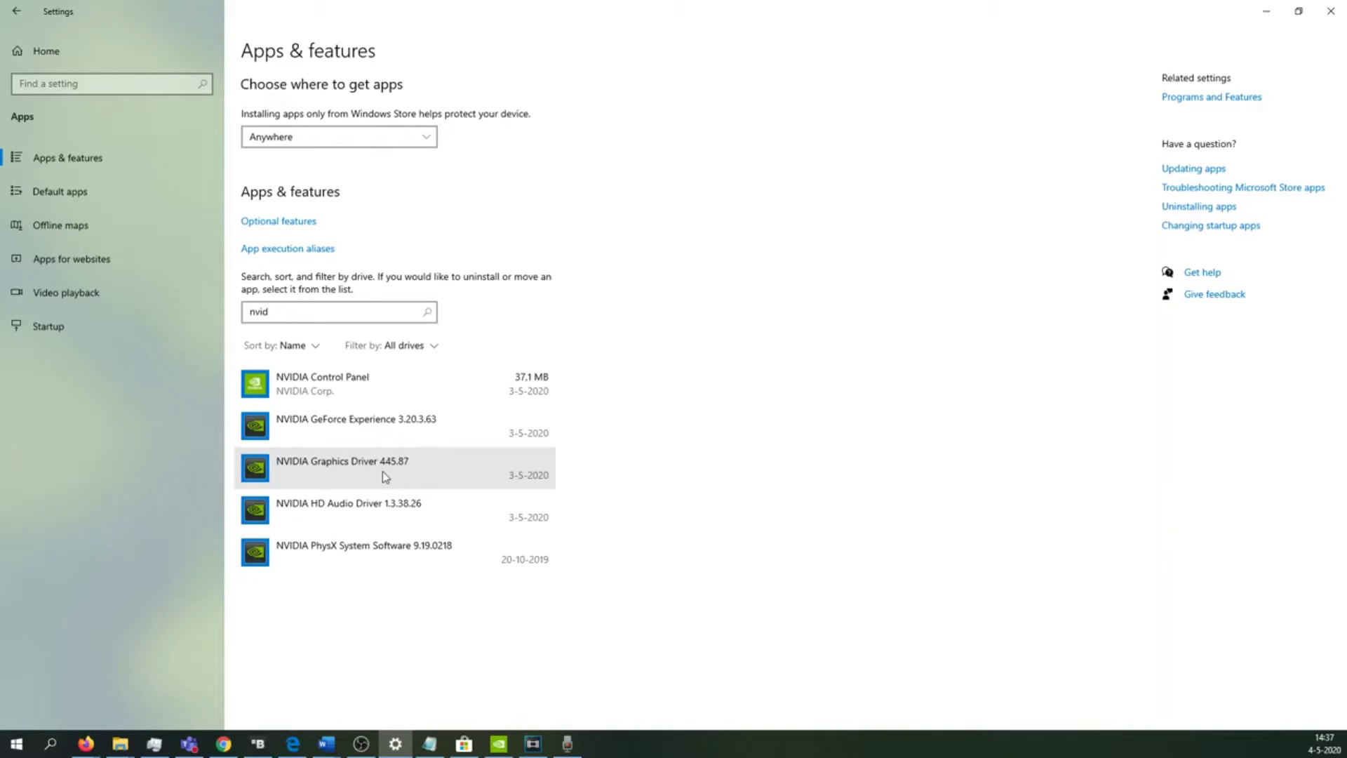
{"action": "left_click", "coordinate": [381, 470]}
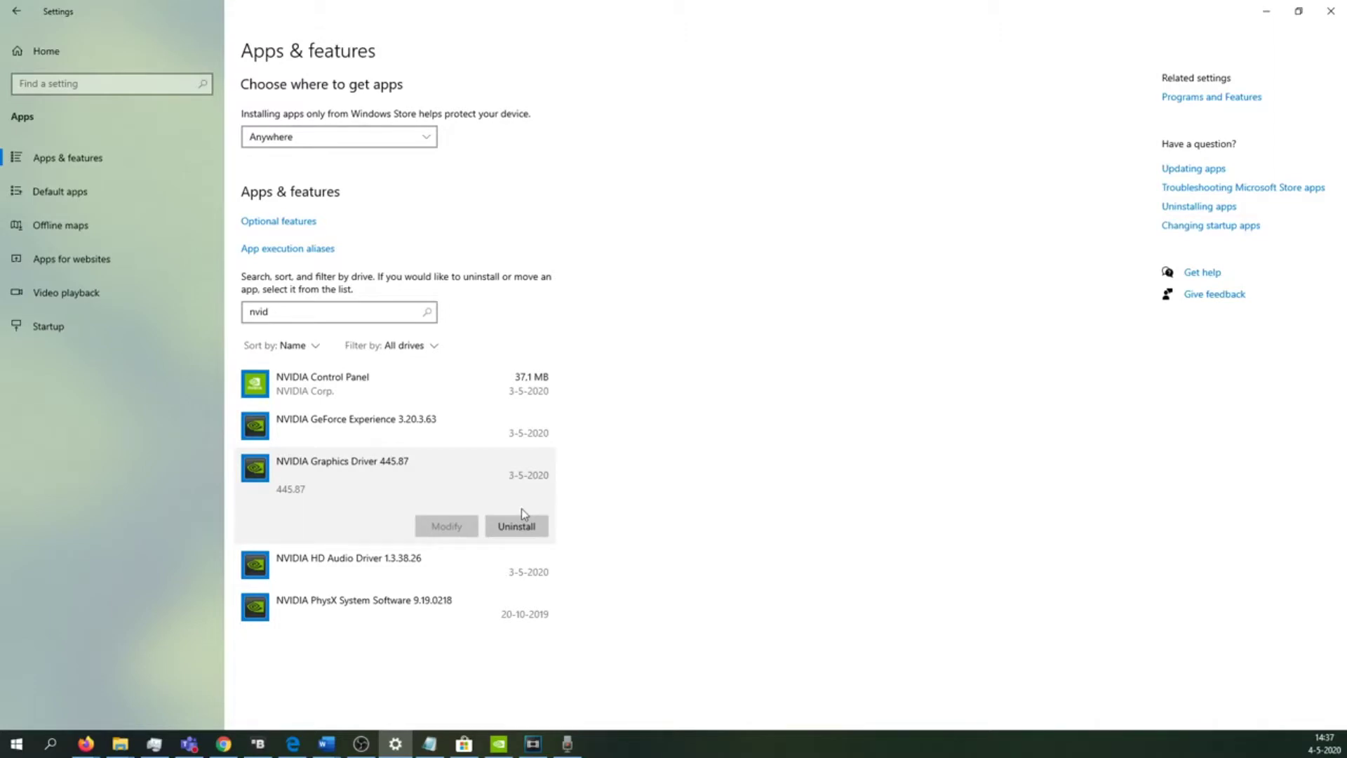
{"action": "right_click", "coordinate": [25, 741]}
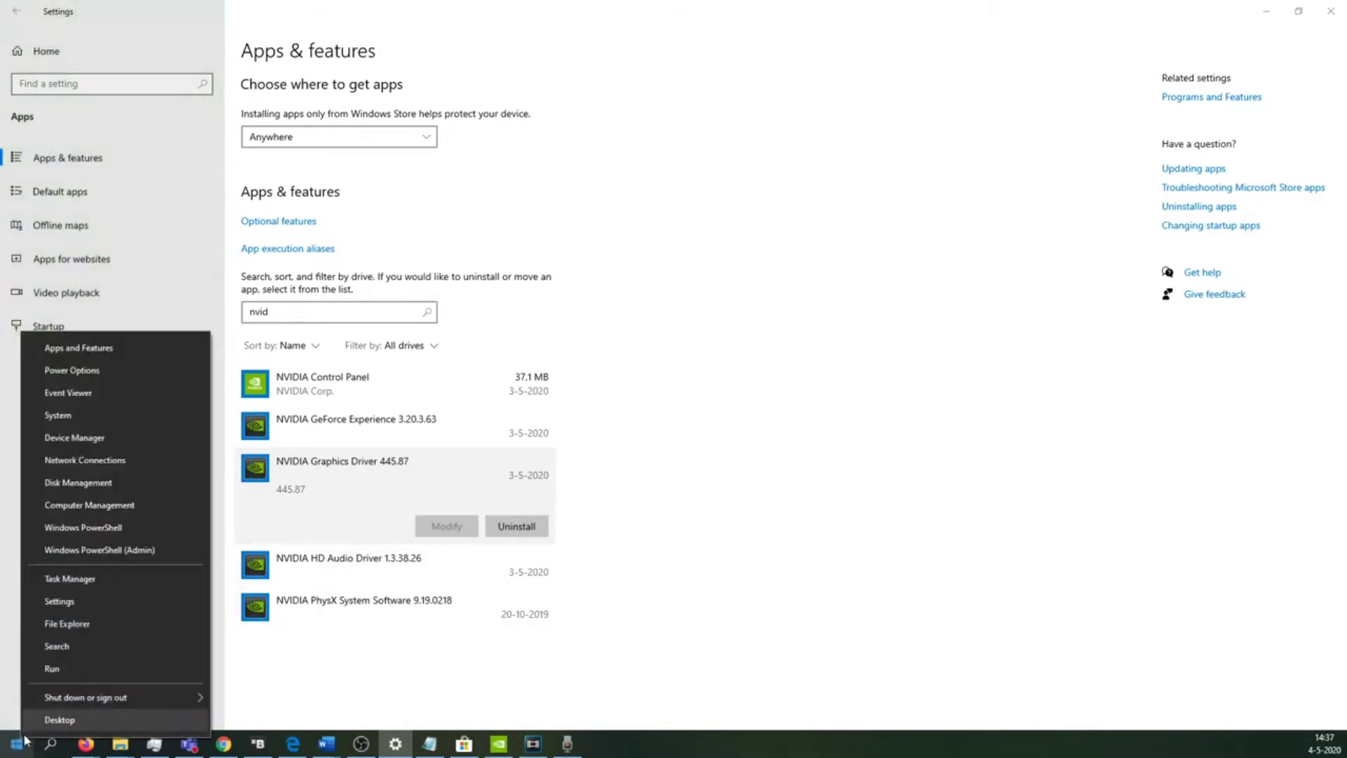
{"action": "left_click", "coordinate": [11, 742]}
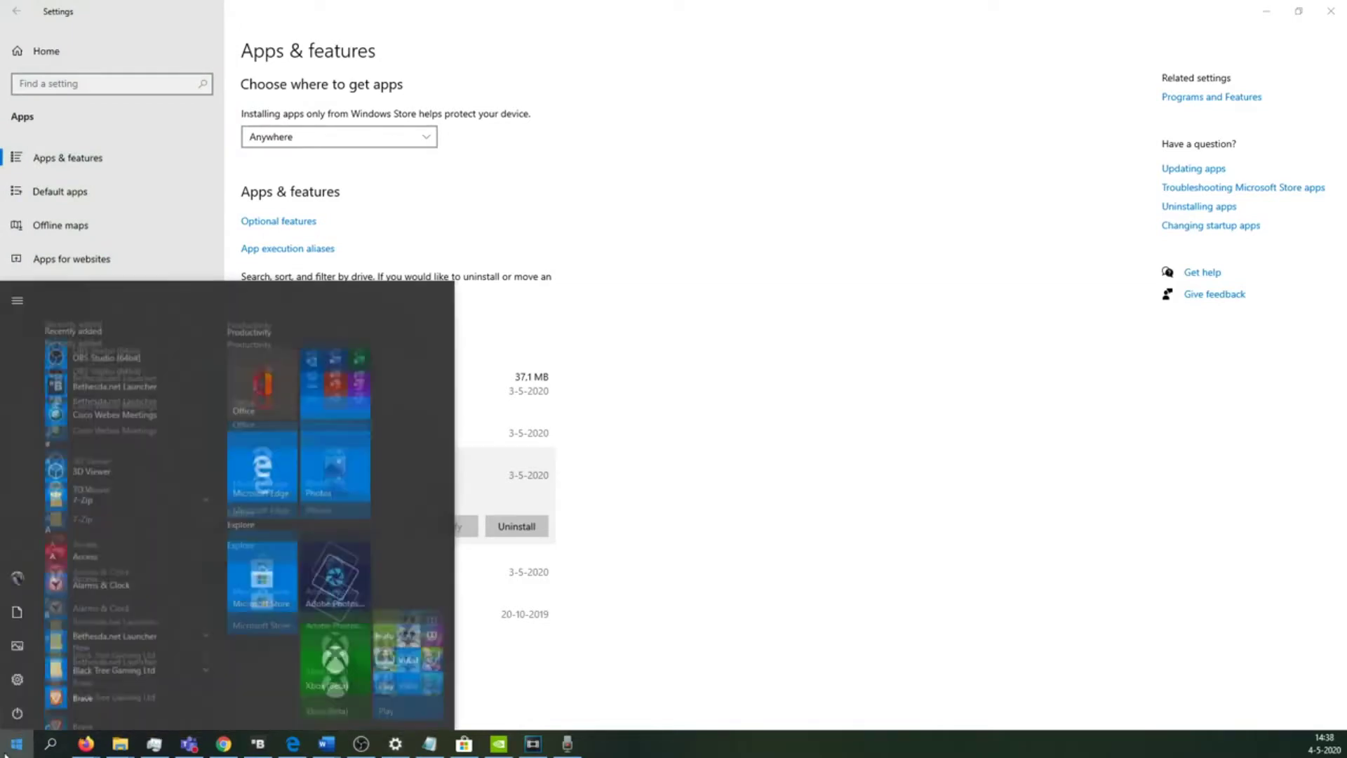
{"action": "left_click", "coordinate": [18, 713]}
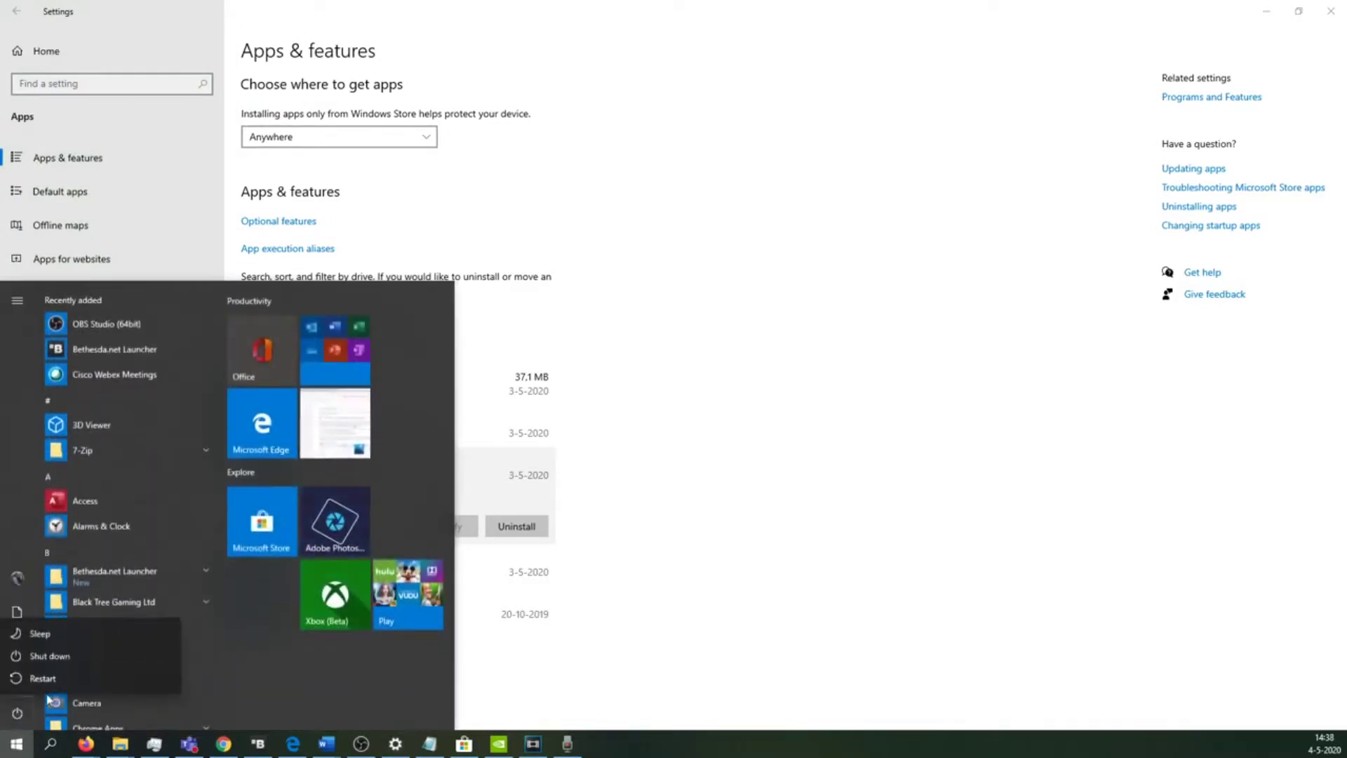
{"action": "left_click", "coordinate": [733, 621]}
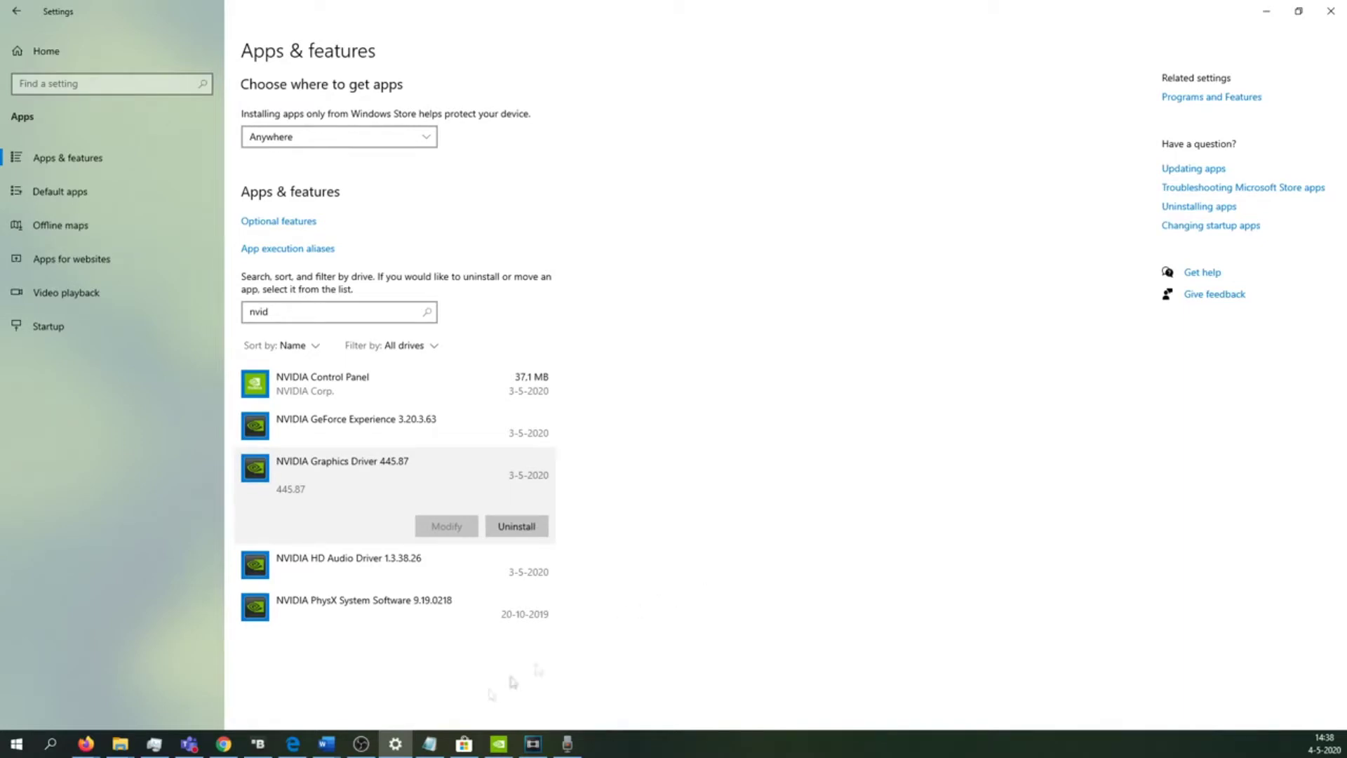
In Edge, search NVIDIA's driver form for GeForce GTX 1070 on Windows 10 64-bit
{"action": "left_click", "coordinate": [294, 743]}
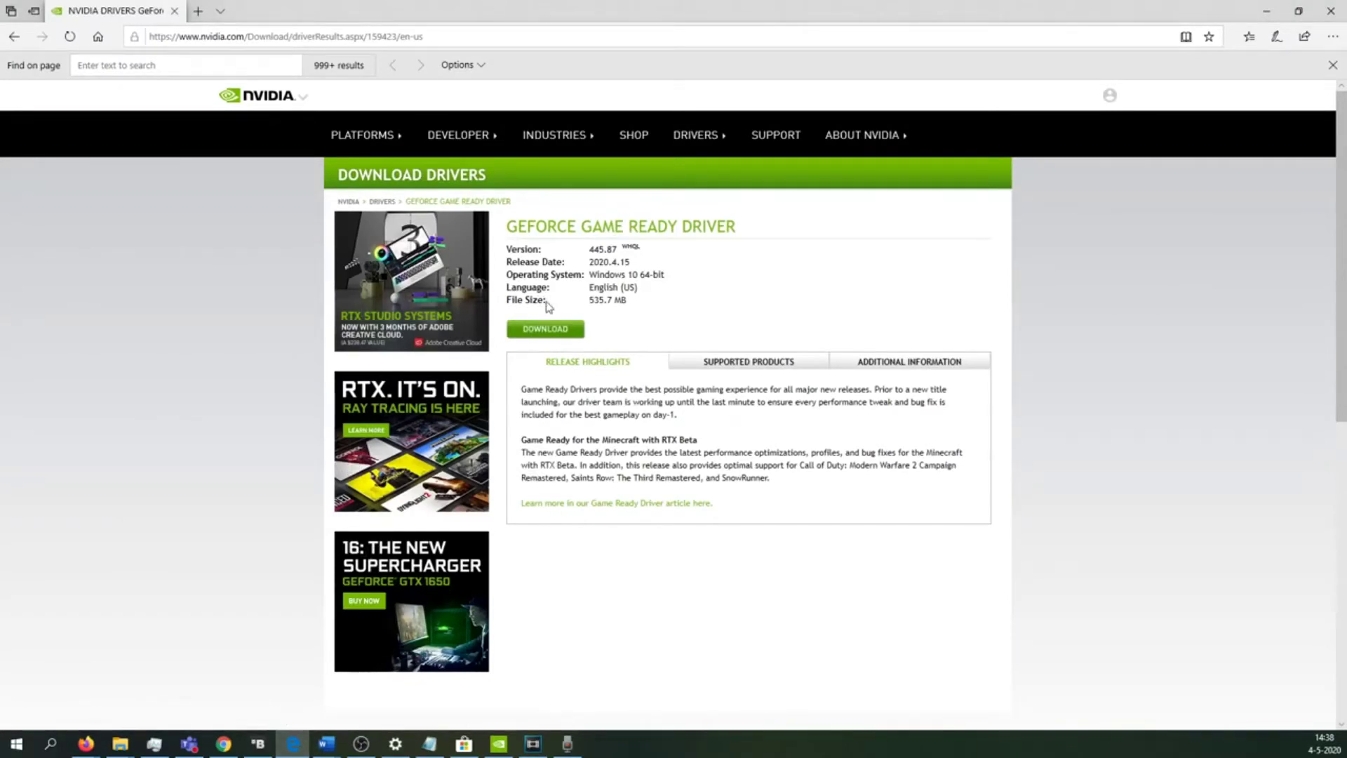
{"action": "left_click", "coordinate": [14, 36]}
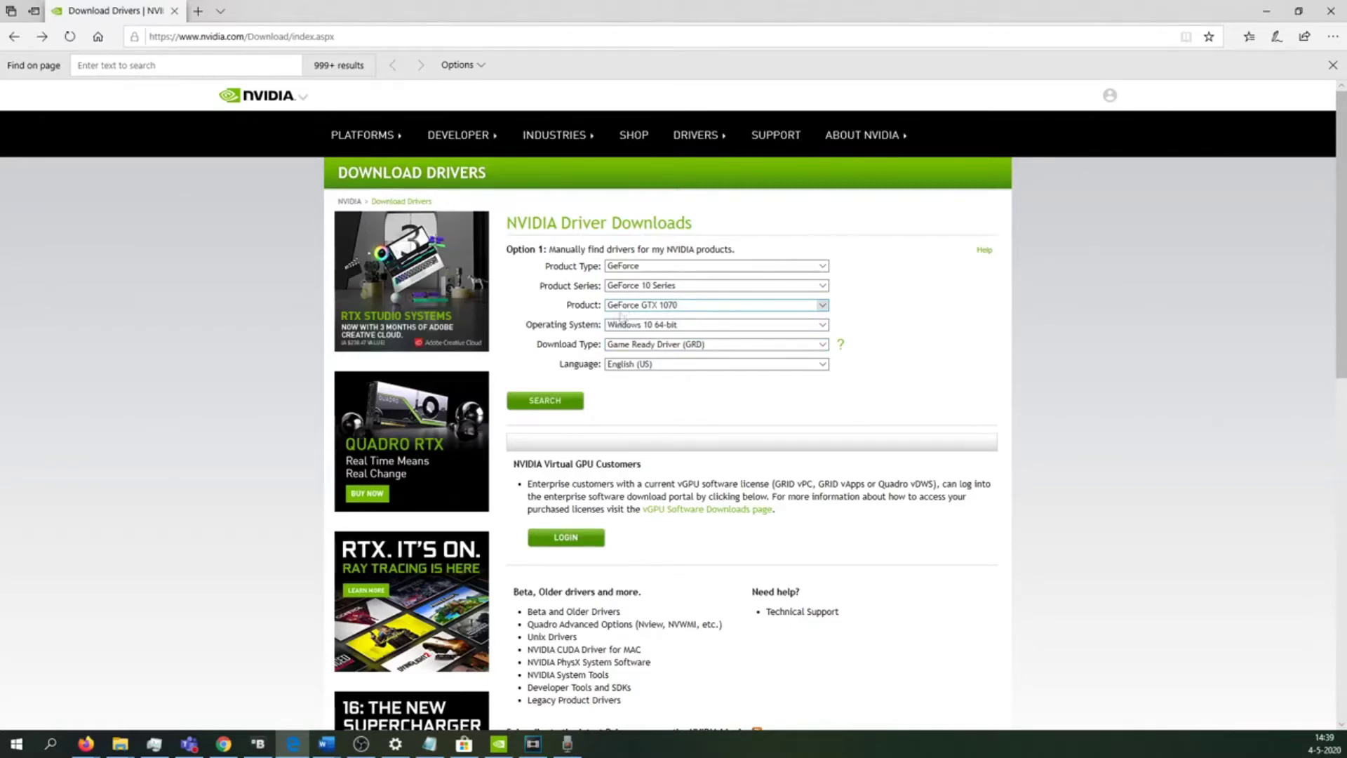
{"action": "left_click", "coordinate": [549, 403]}
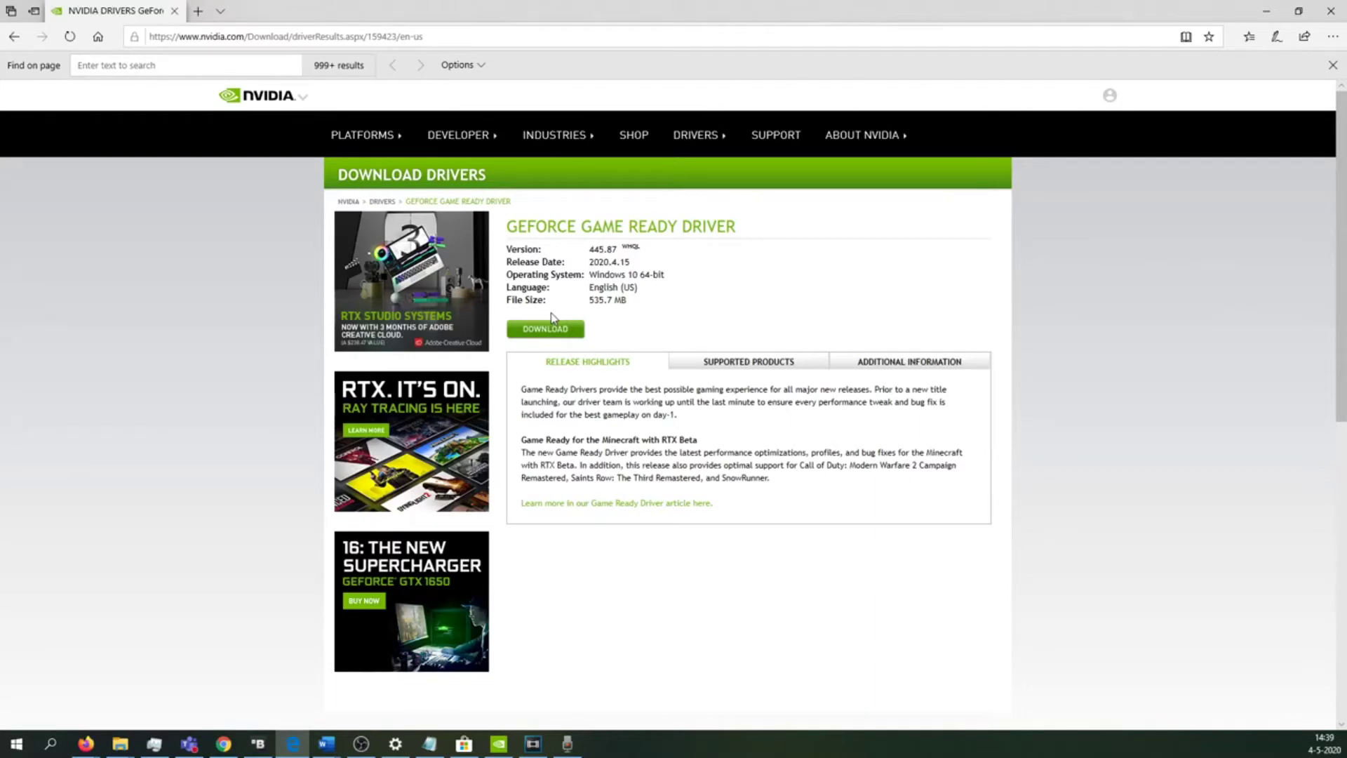
{"action": "key", "text": "super"}
Open Microsoft Store and search 'NVI' to reach the NVIDIA Control Panel app page
{"action": "type", "text": "STORE"}
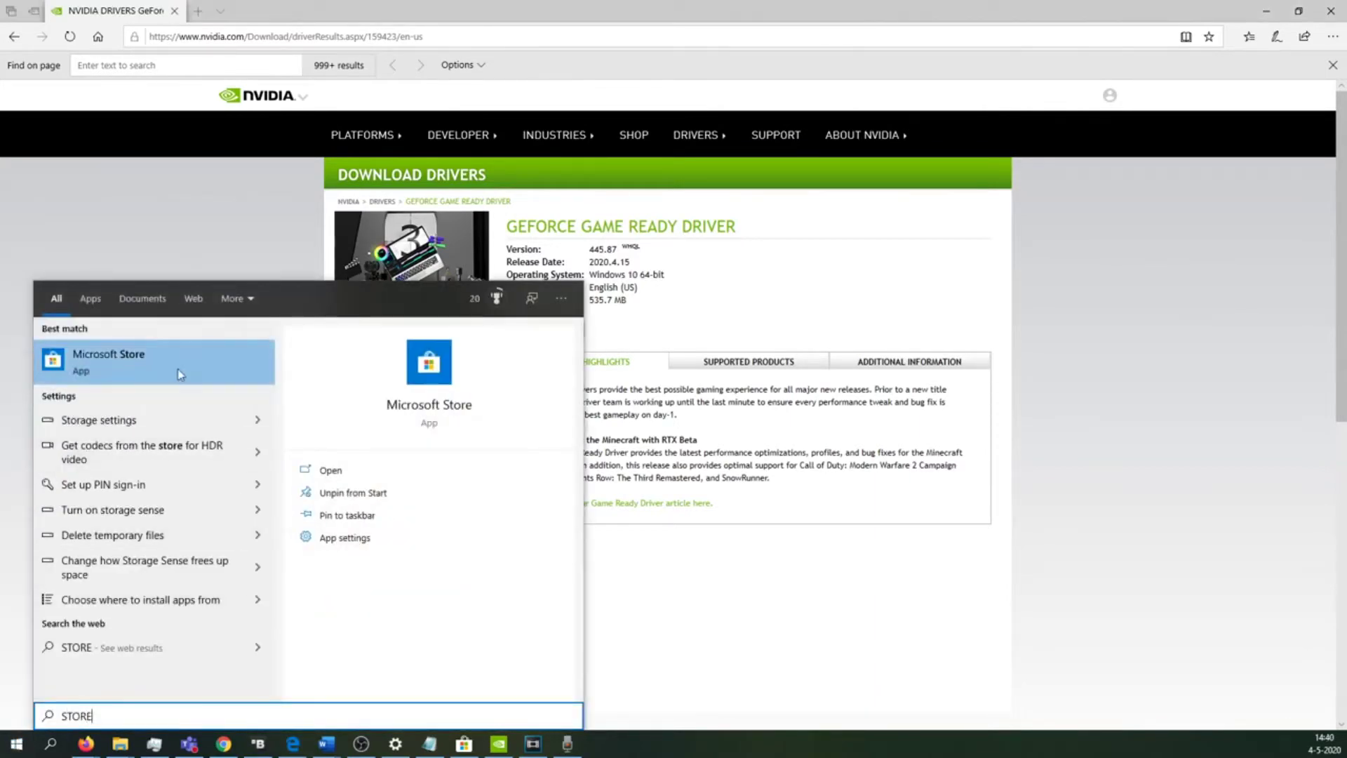
{"action": "left_click", "coordinate": [180, 374]}
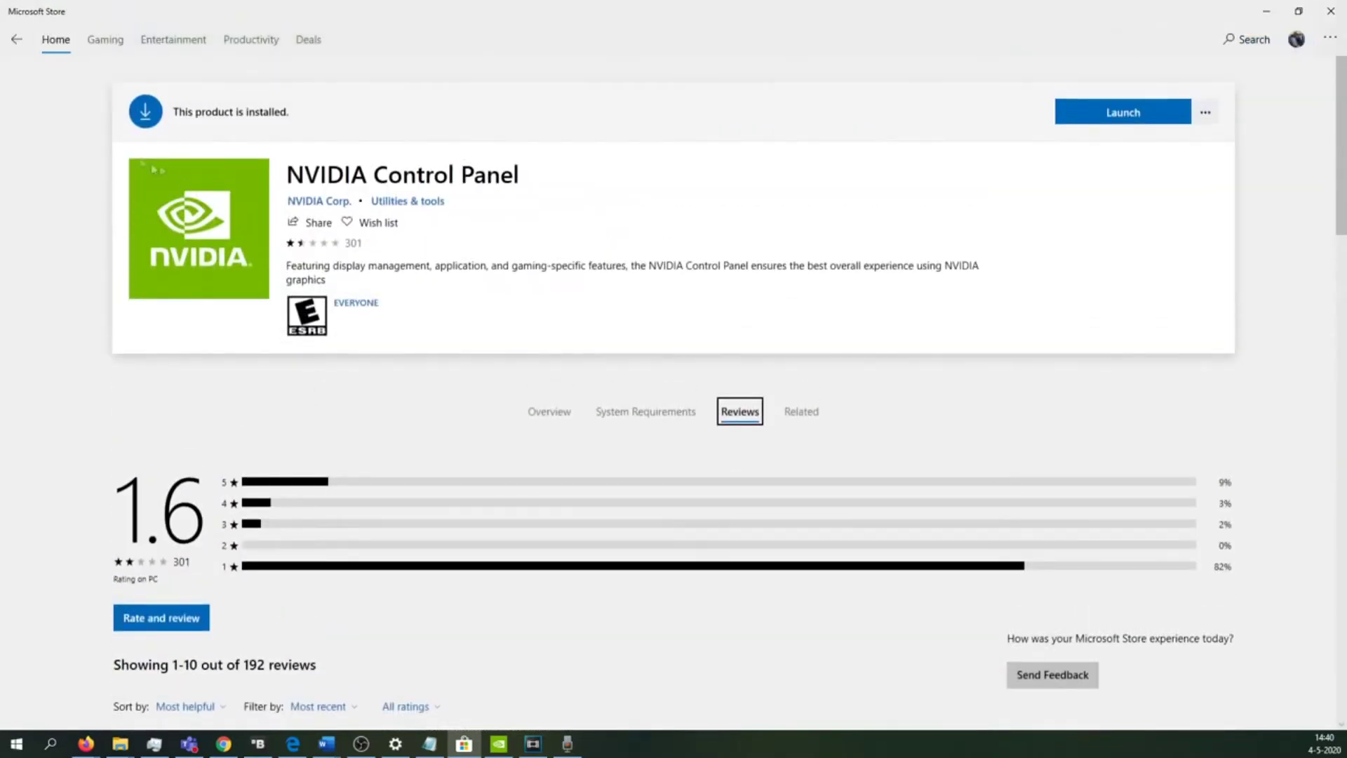
{"action": "left_click", "coordinate": [56, 44]}
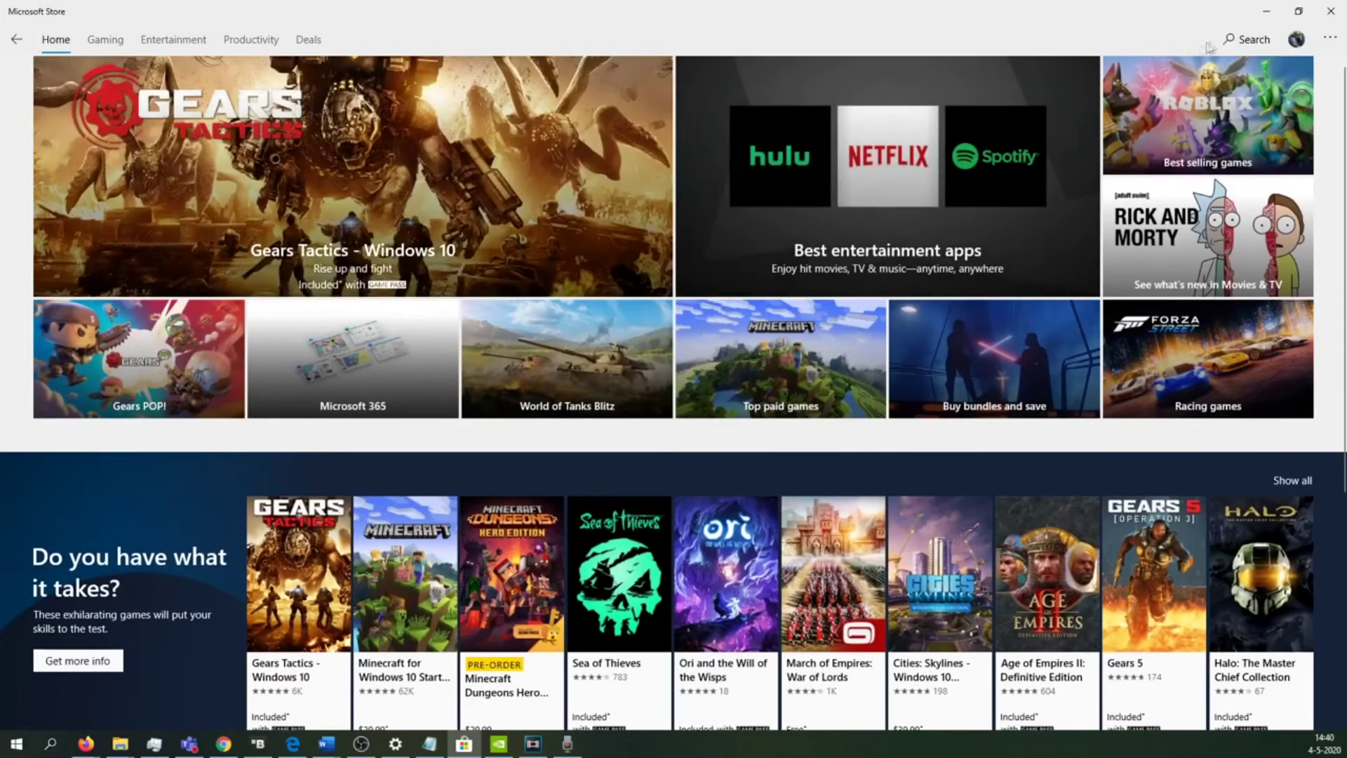
{"action": "left_click", "coordinate": [1229, 43]}
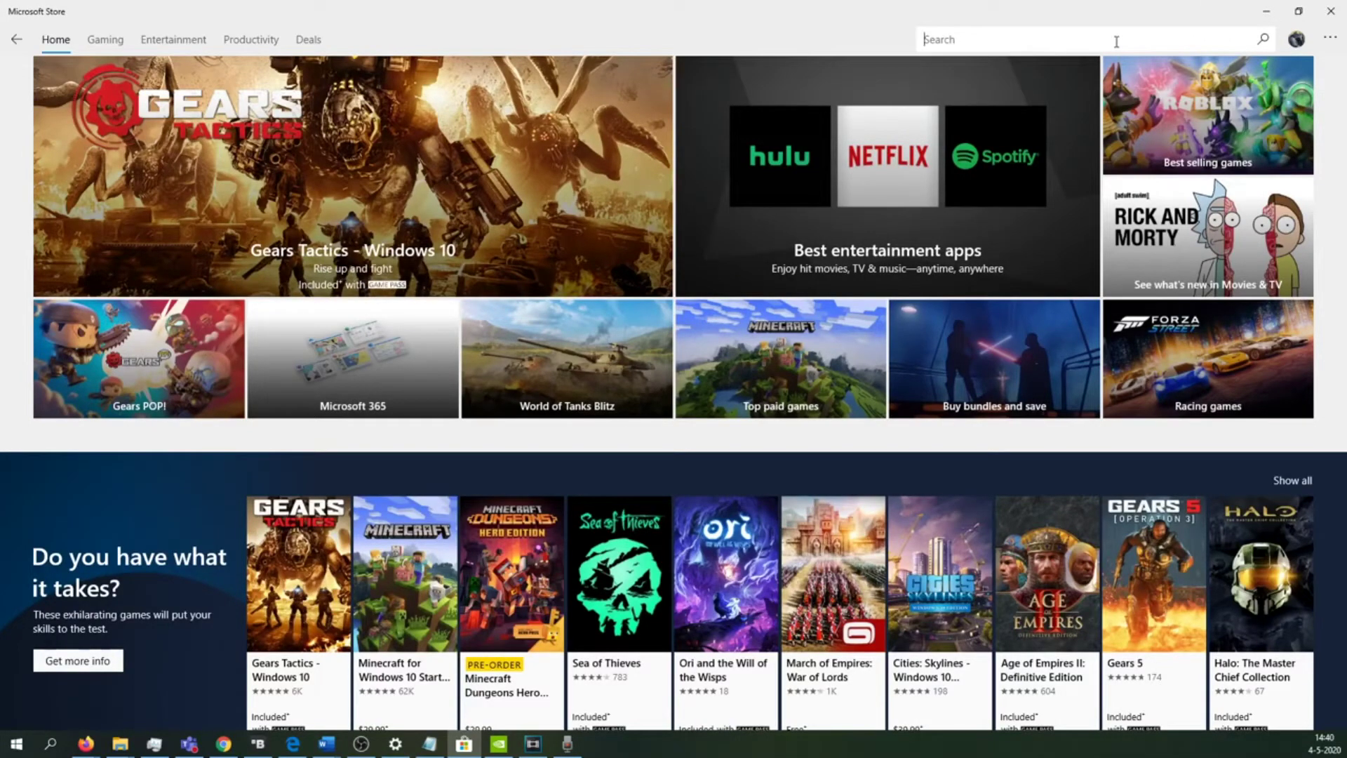
{"action": "type", "text": "NVI"}
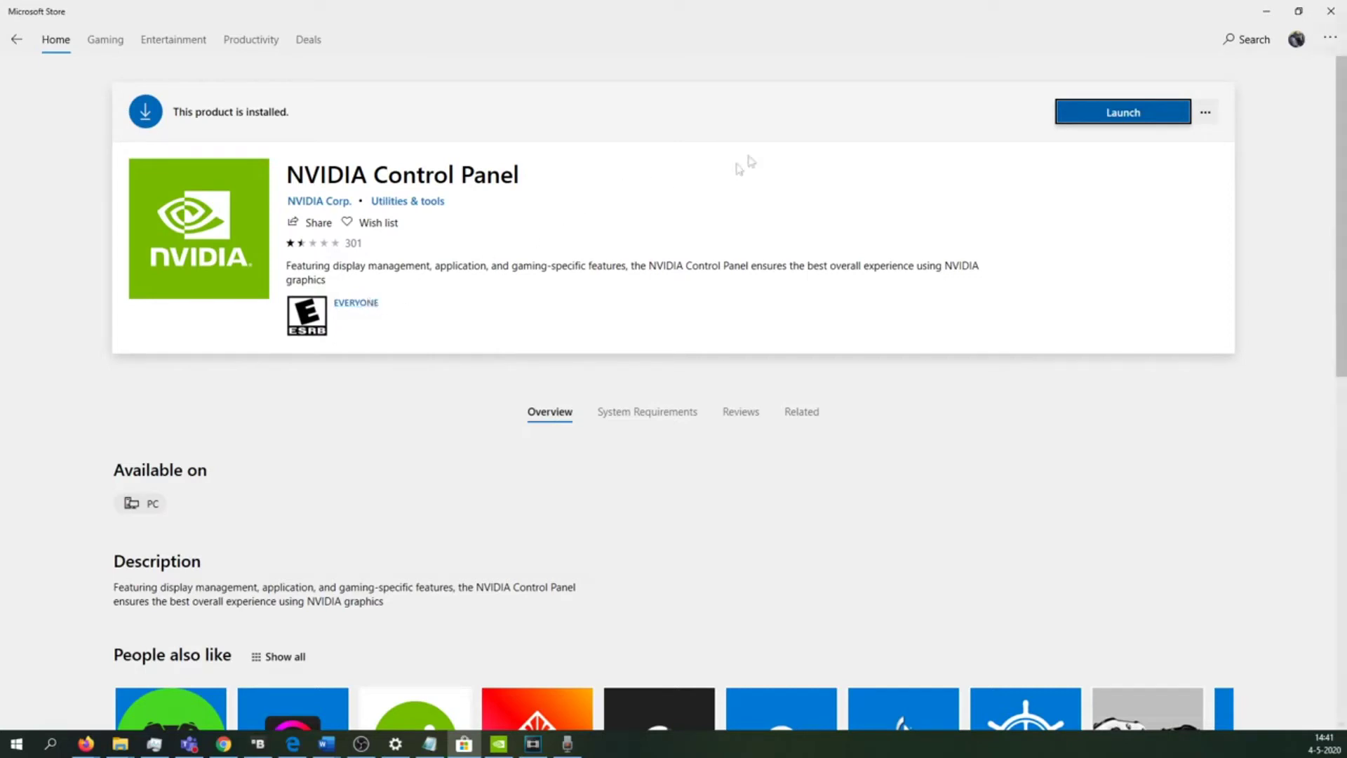
Launch NVIDIA Control Panel and keep GeForce GTX 1070 as the global OpenGL rendering GPU
{"action": "left_click", "coordinate": [1104, 117]}
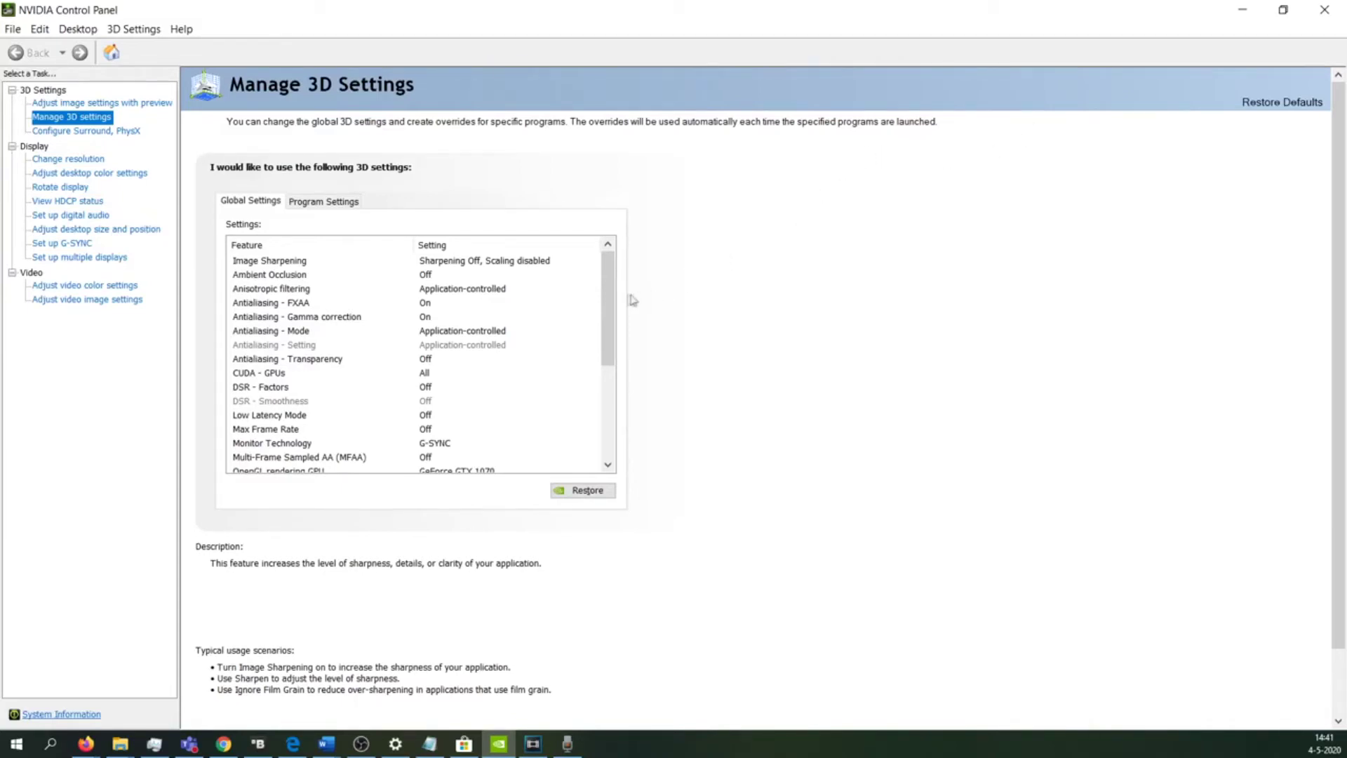
{"action": "left_click_drag", "start_coordinate": [608, 295], "coordinate": [607, 345]}
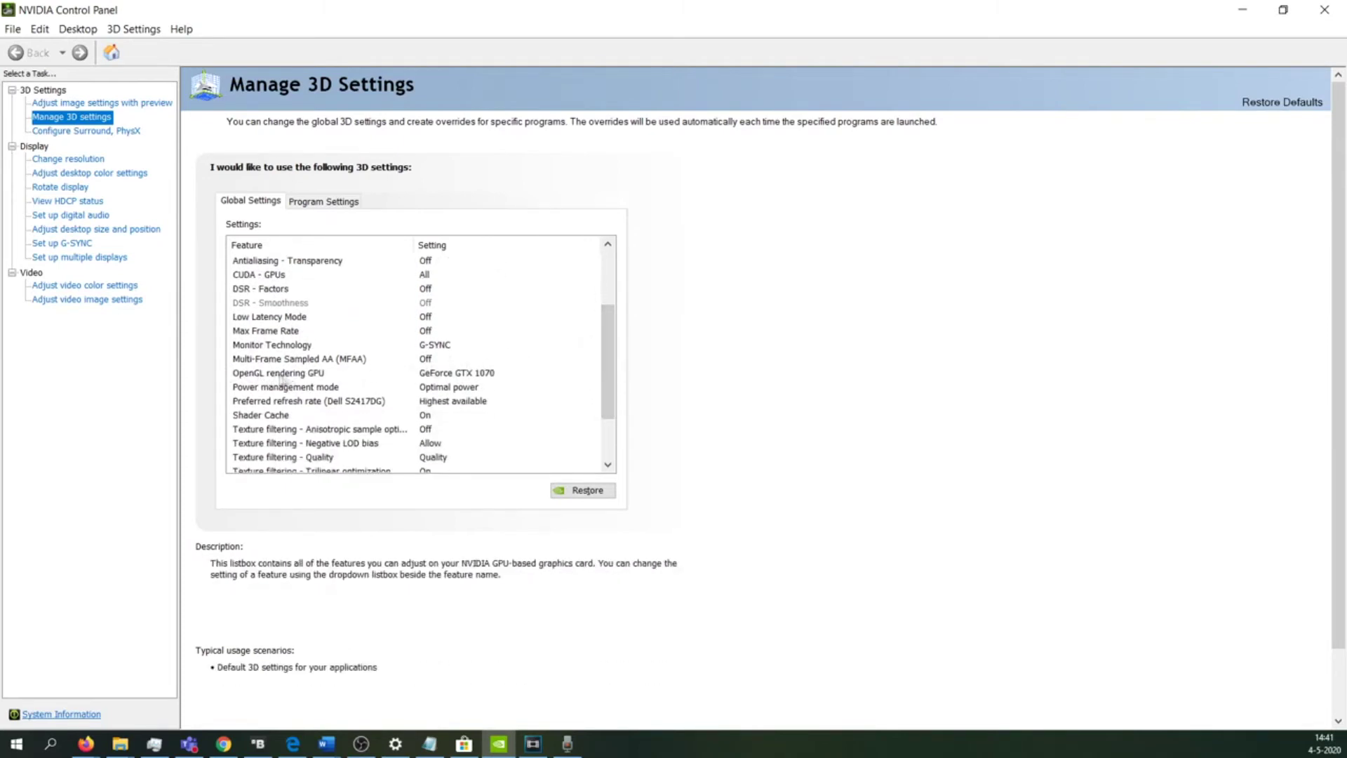
{"action": "left_click", "coordinate": [480, 374]}
{"action": "left_click", "coordinate": [481, 374]}
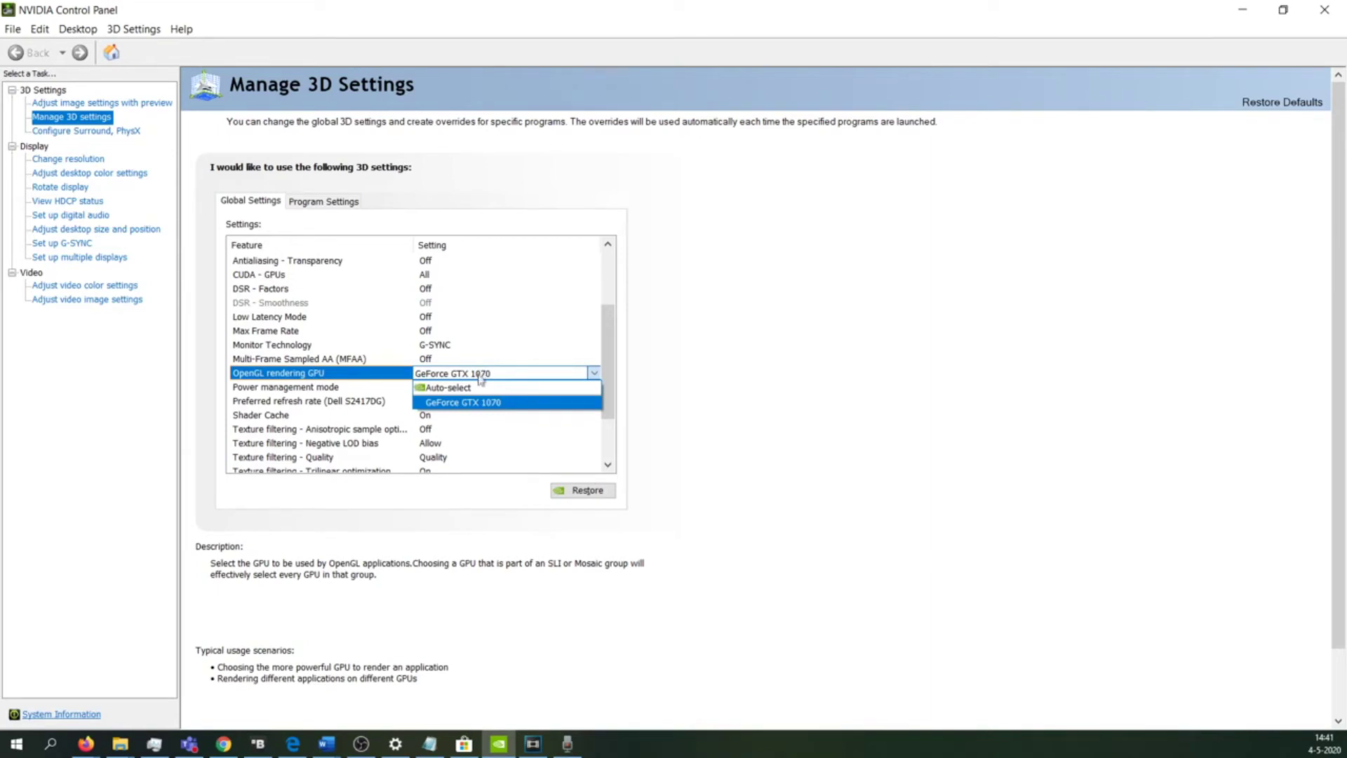
{"action": "left_click", "coordinate": [476, 403]}
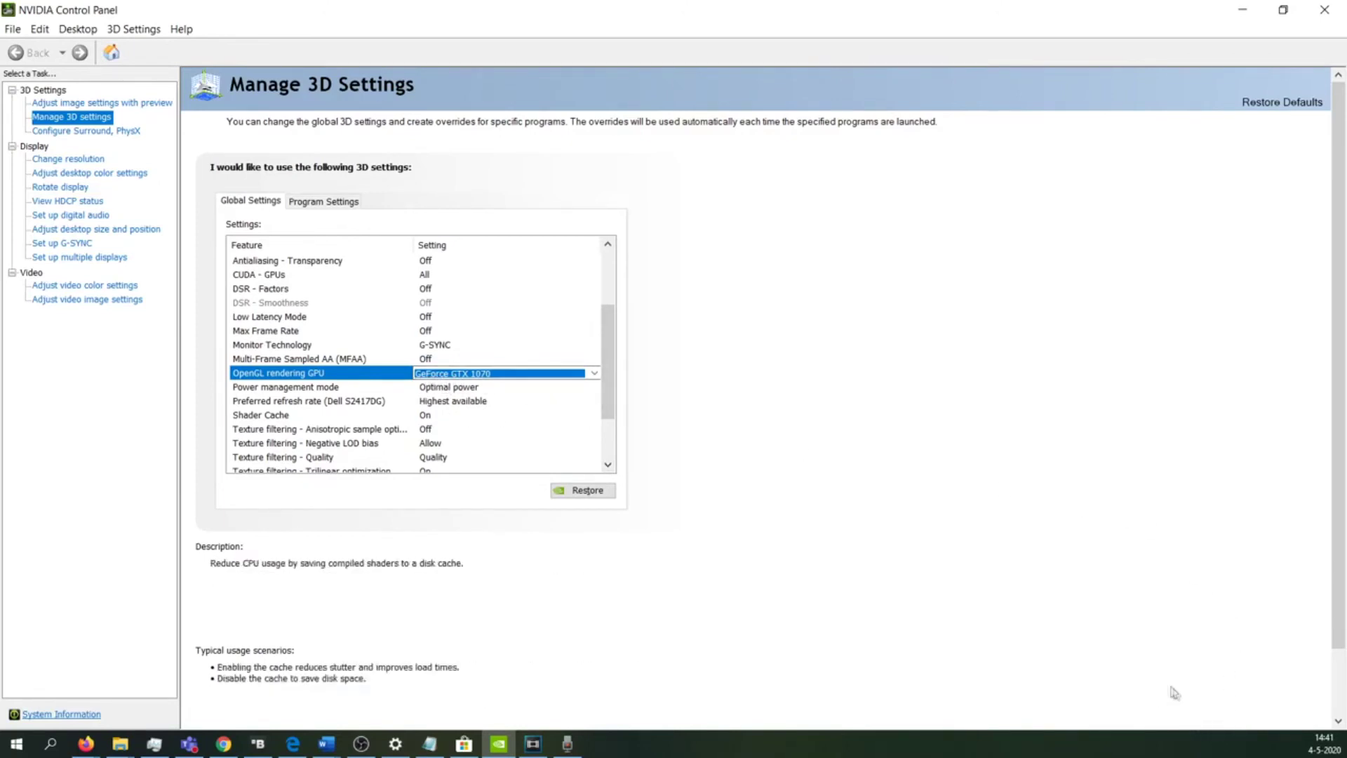
{"action": "left_click", "coordinate": [343, 203]}
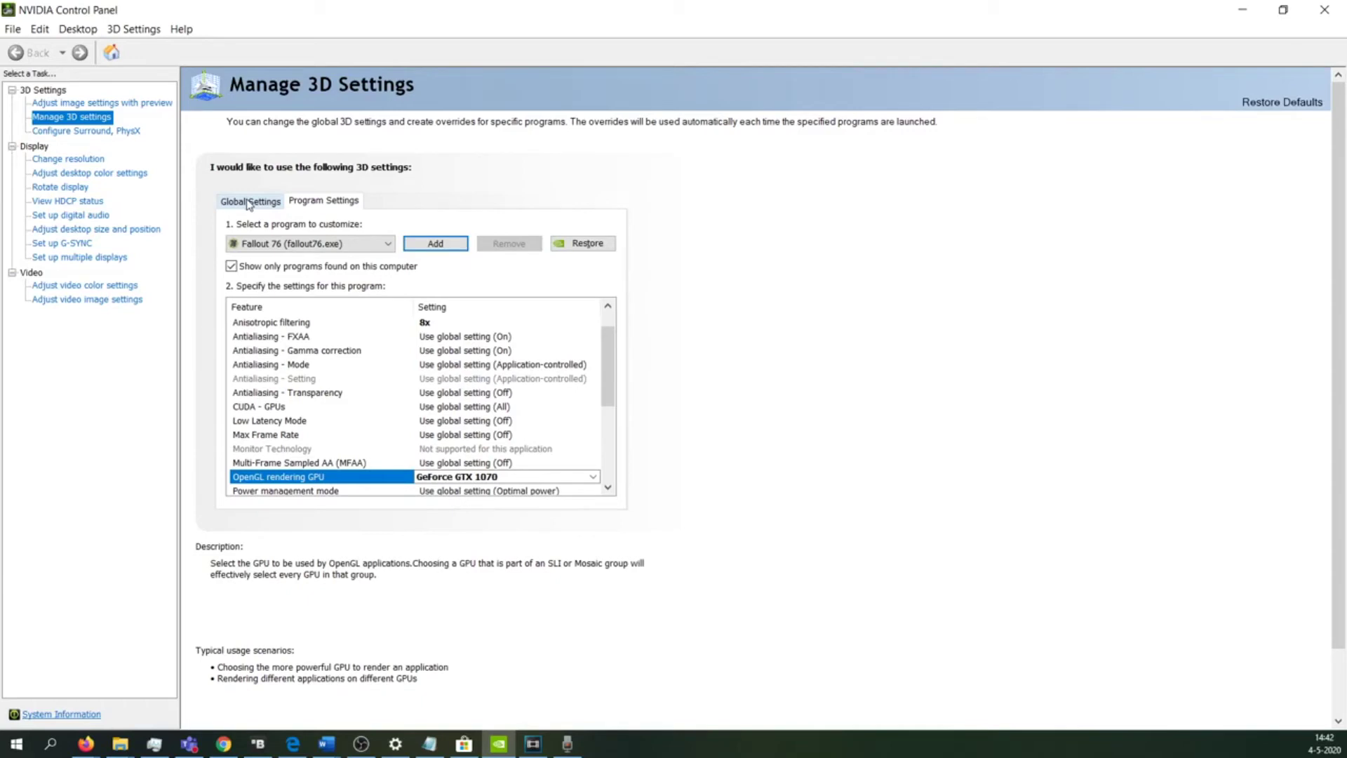
Select Fallout 76 (fallout76.exe) as the program to customize, then start adding a program
{"action": "left_click", "coordinate": [340, 246]}
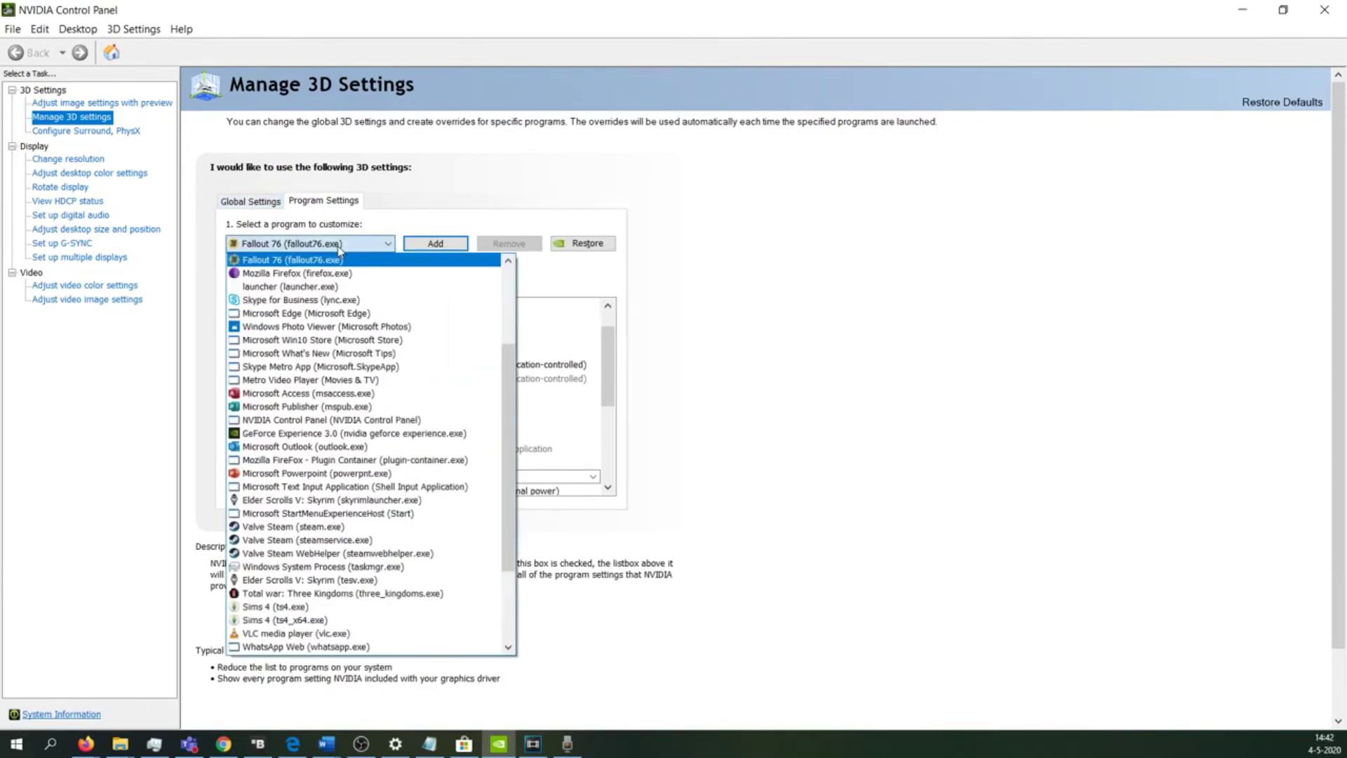
{"action": "left_click", "coordinate": [330, 261]}
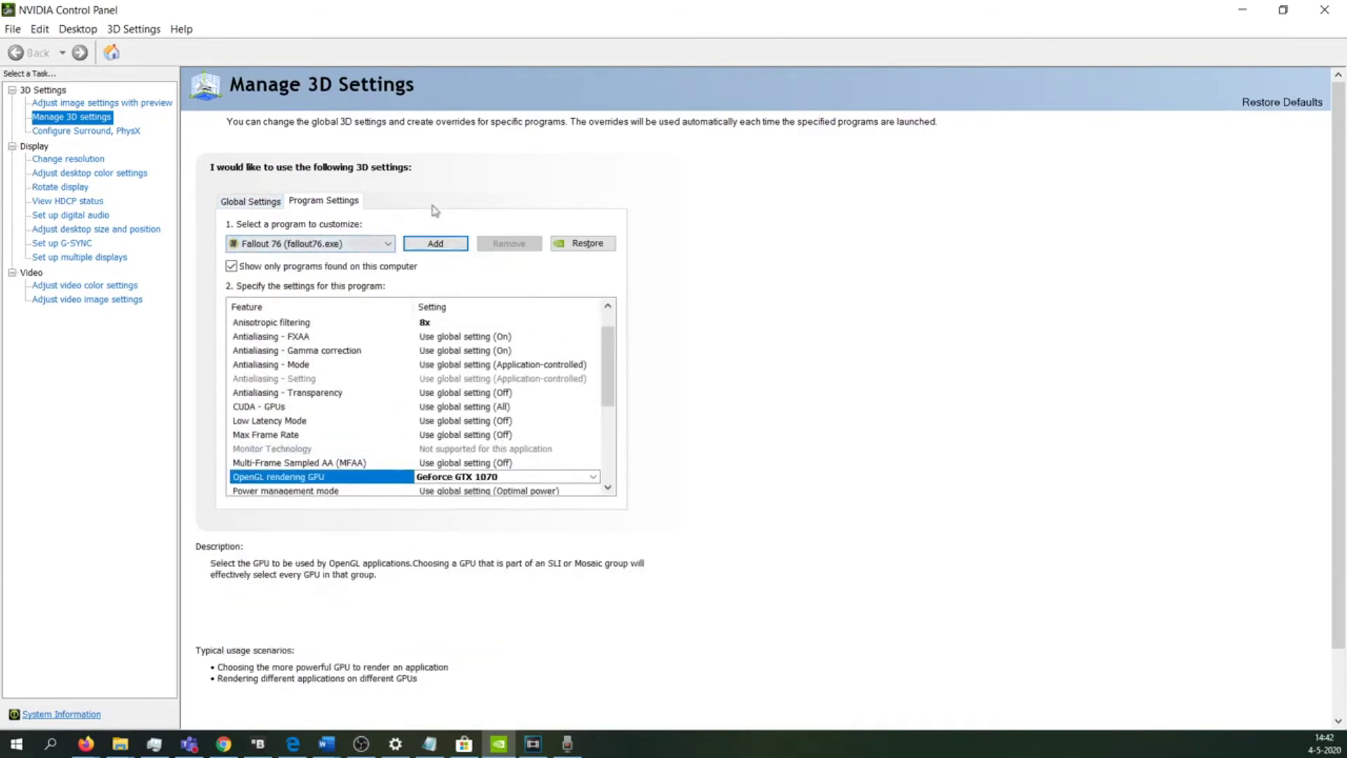
{"action": "left_click", "coordinate": [425, 245]}
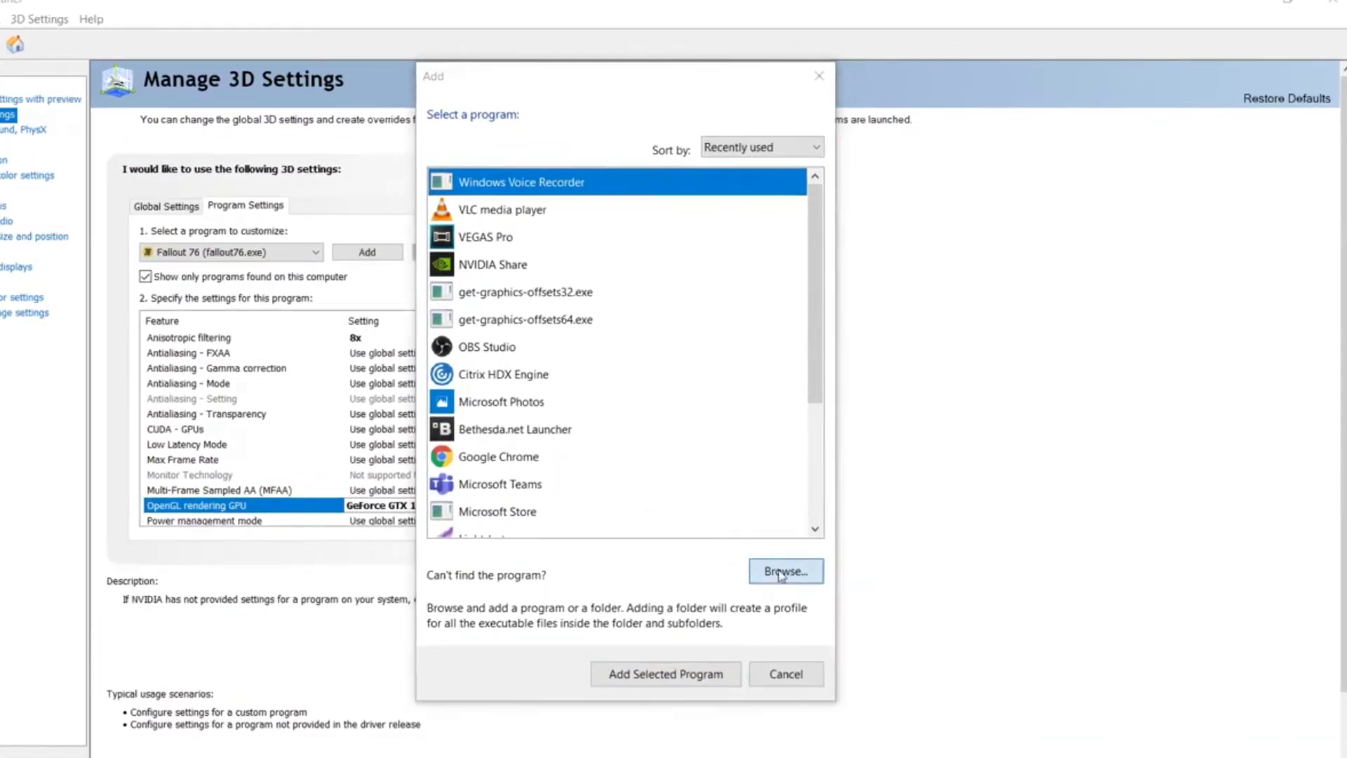
Add Fallout76.exe from D:\Games\Bethesda.net Launcher\games\Fallout76 as the program to customize
{"action": "left_click", "coordinate": [781, 574]}
{"action": "left_click", "coordinate": [281, 511]}
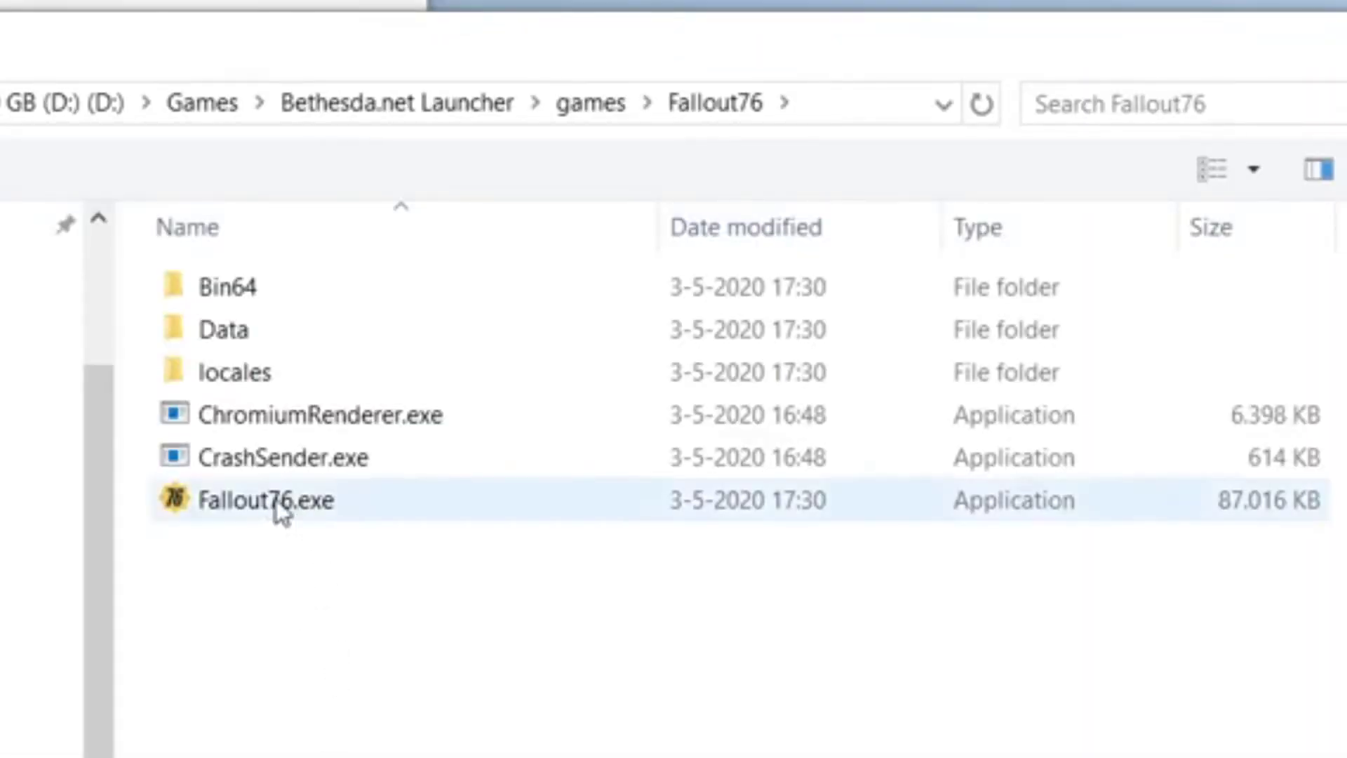
{"action": "left_click", "coordinate": [271, 501]}
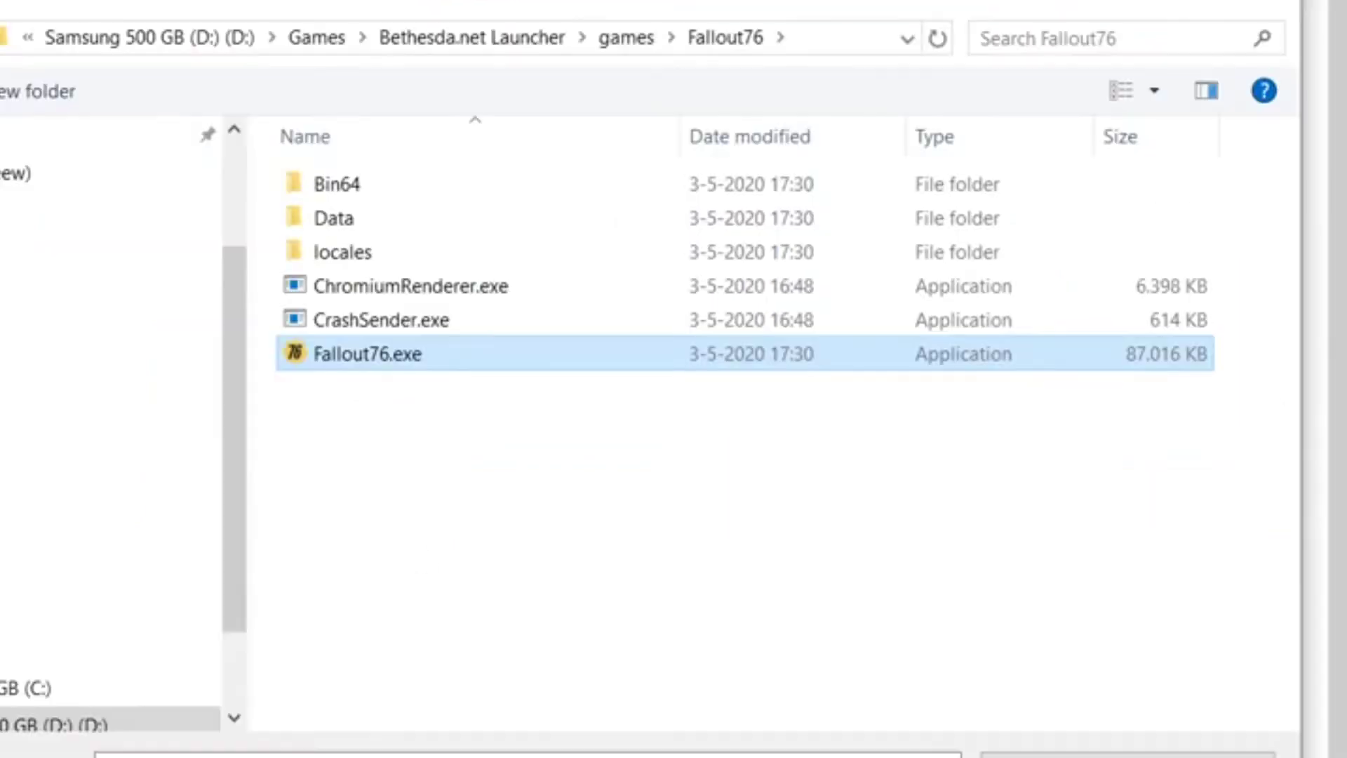
{"action": "key", "text": "Return"}
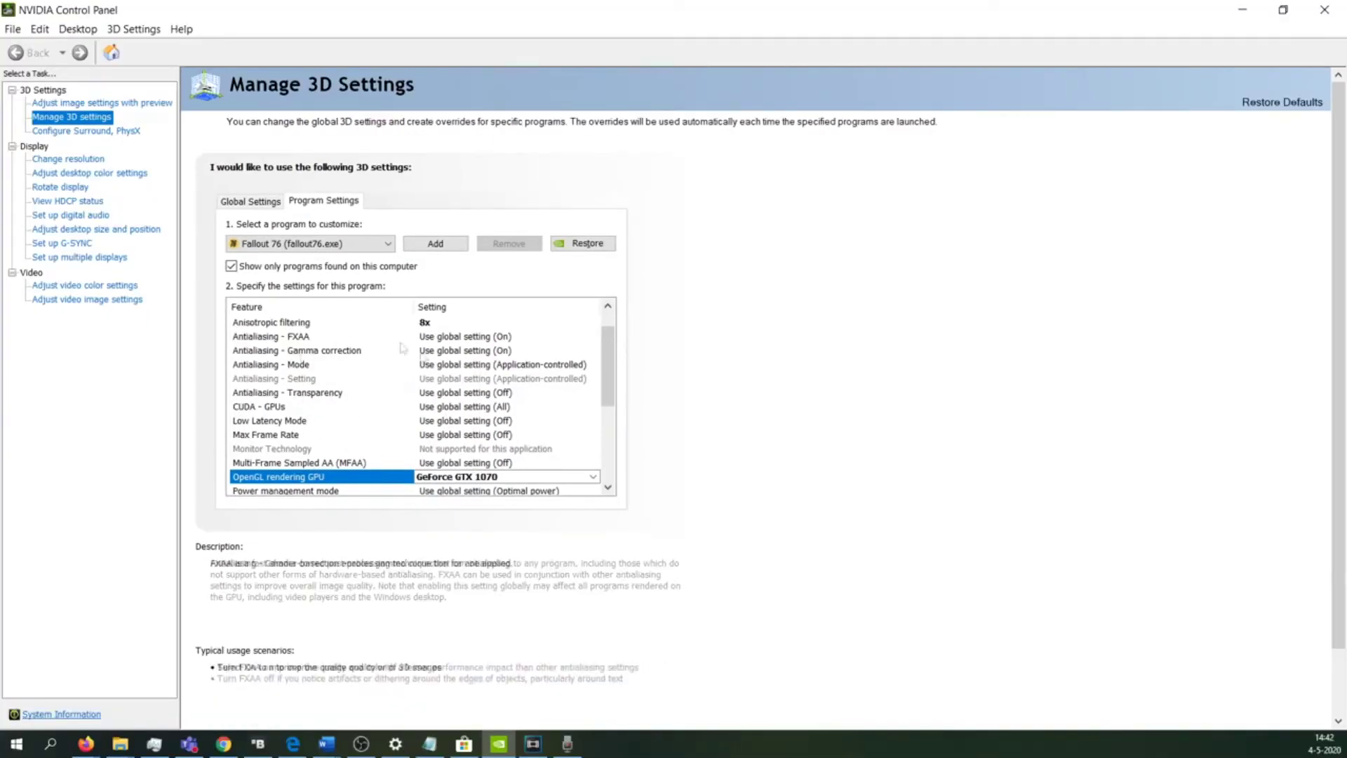
{"action": "left_click_drag", "start_coordinate": [610, 380], "coordinate": [614, 433]}
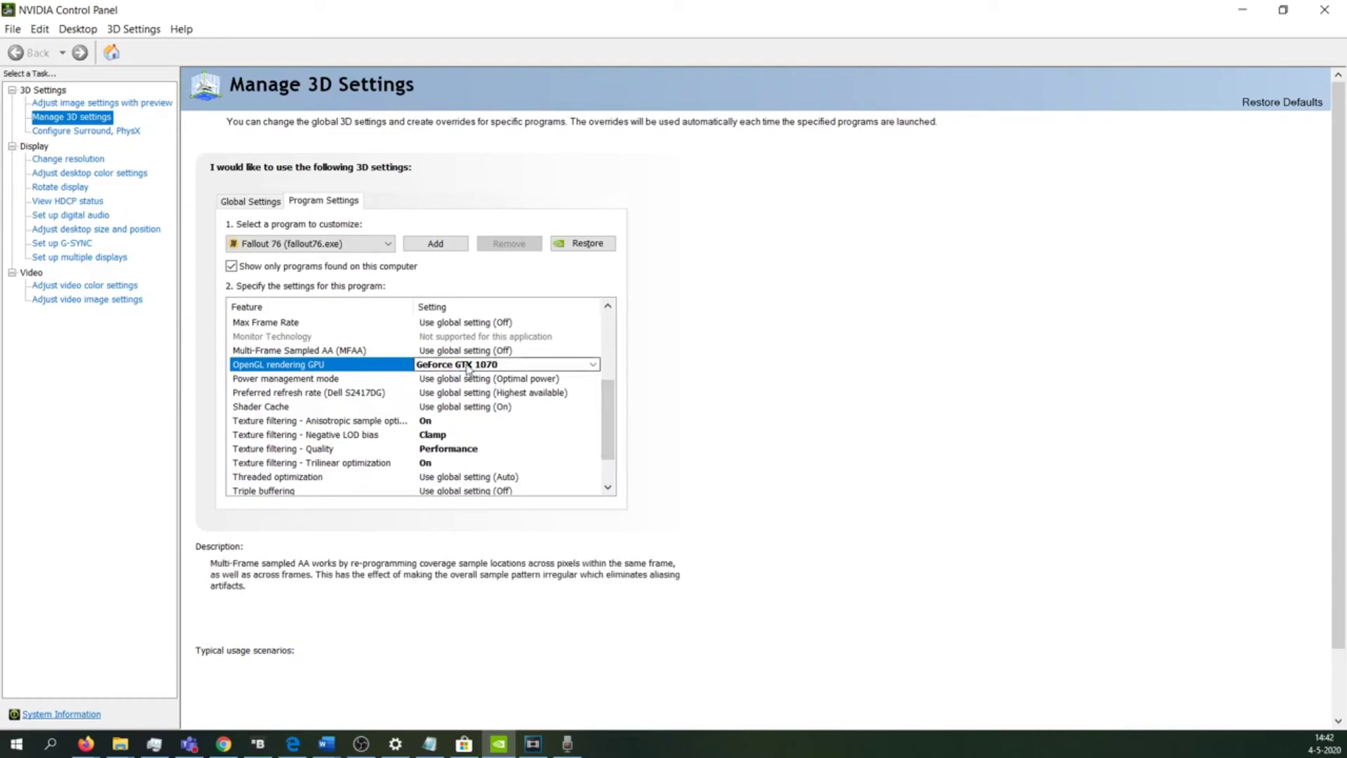